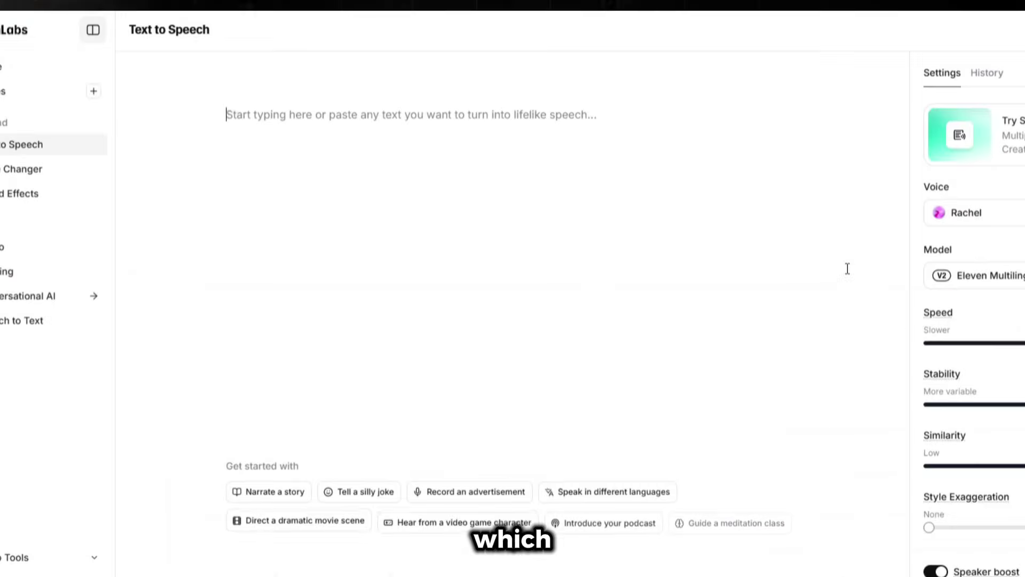
Step: Paste the three-line avatar script paragraph into ElevenLabs' Text to Speech box
text(Imagine an AI avatar that doesn’t just talk but moves, gestures, and is fully expressive—just like a real person! Whether it’s for content creation, education, or customer engagement, this technology brings avatars to life with natural speech, hand movements, and facial expressions.)
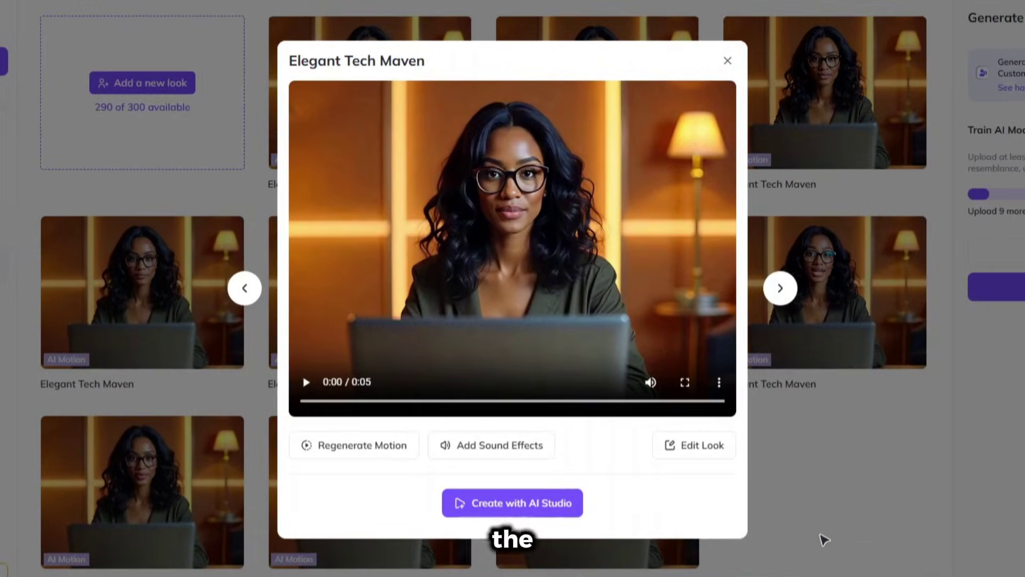
Step: Start a landscape 1920 x 1080 video from the Elegant Tech Maven look and enlarge the avatar
click(534, 507)
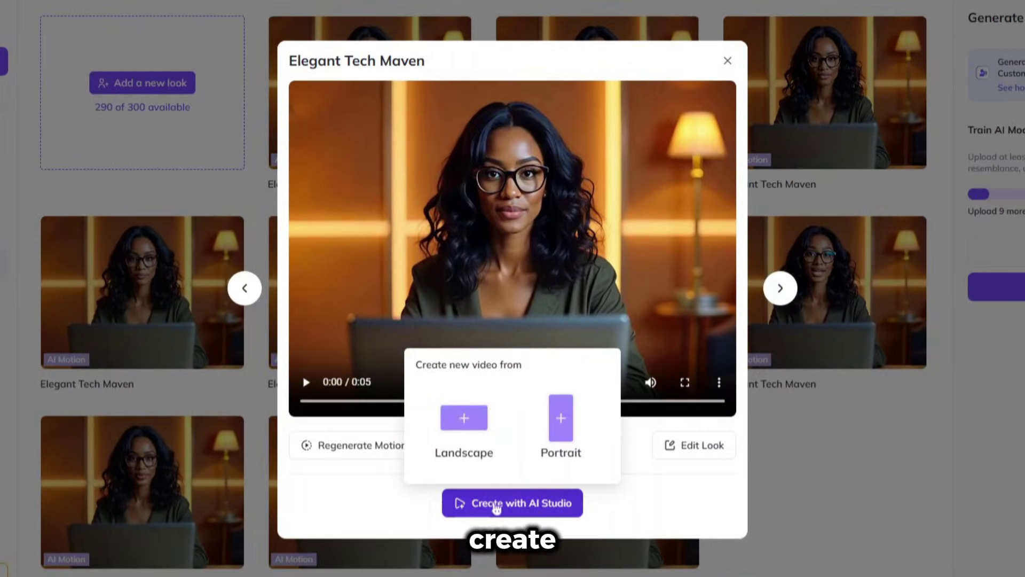
click(474, 437)
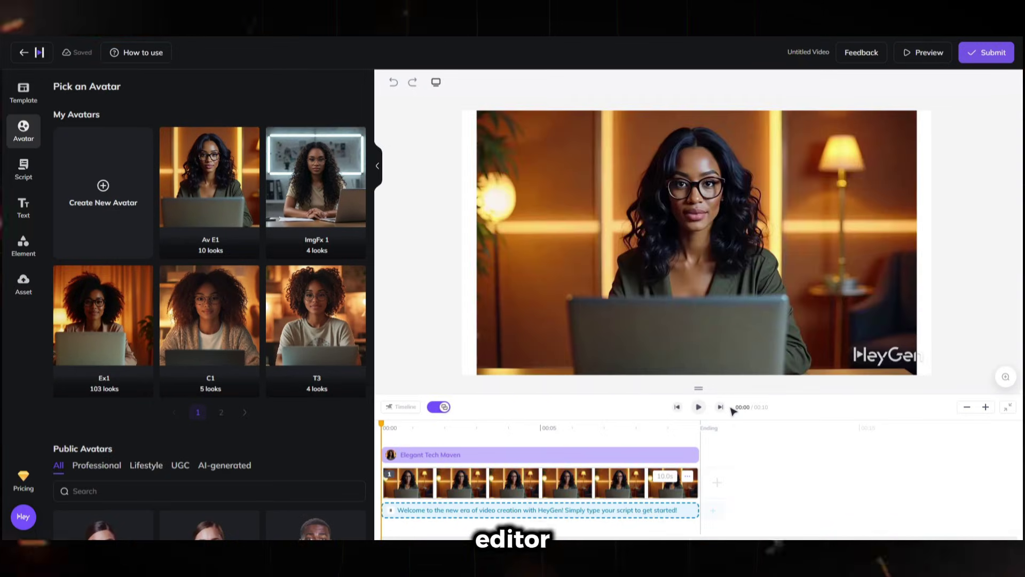
click(913, 373)
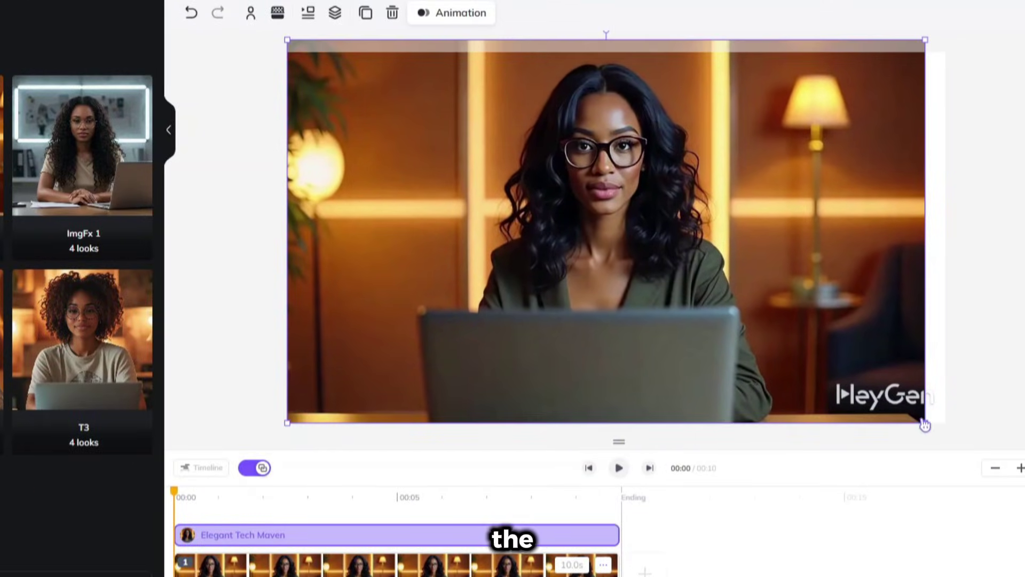
drag(924, 423, 952, 433)
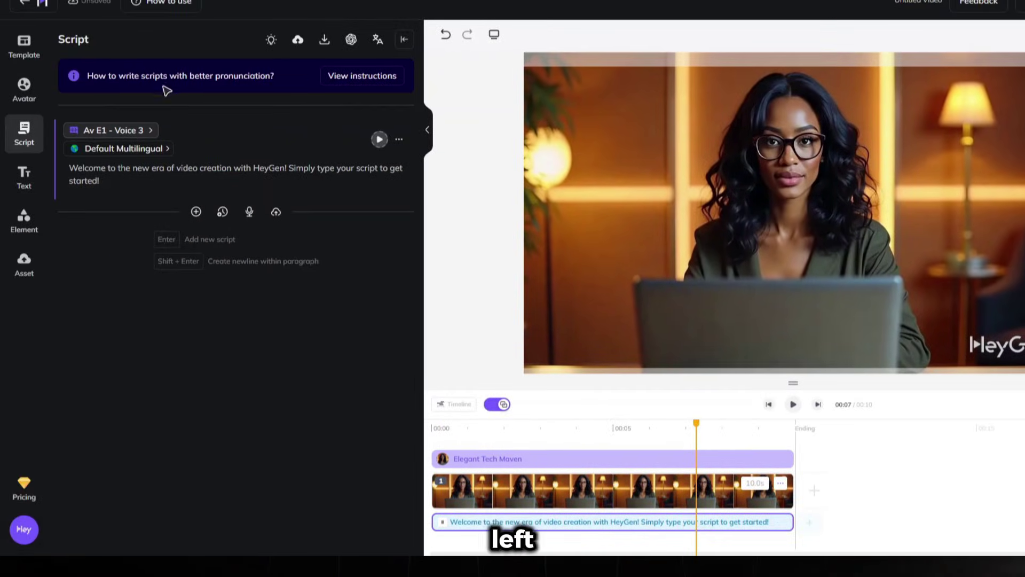
Step: Replace the sample script with the uploaded Av 2 audio final.mp3 voiceover
click(399, 139)
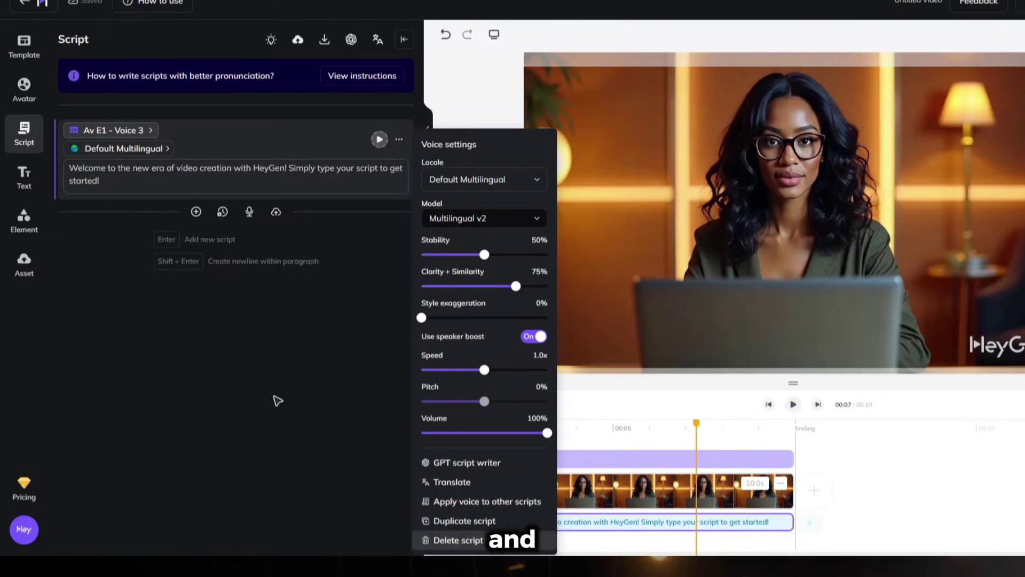
click(458, 540)
click(326, 343)
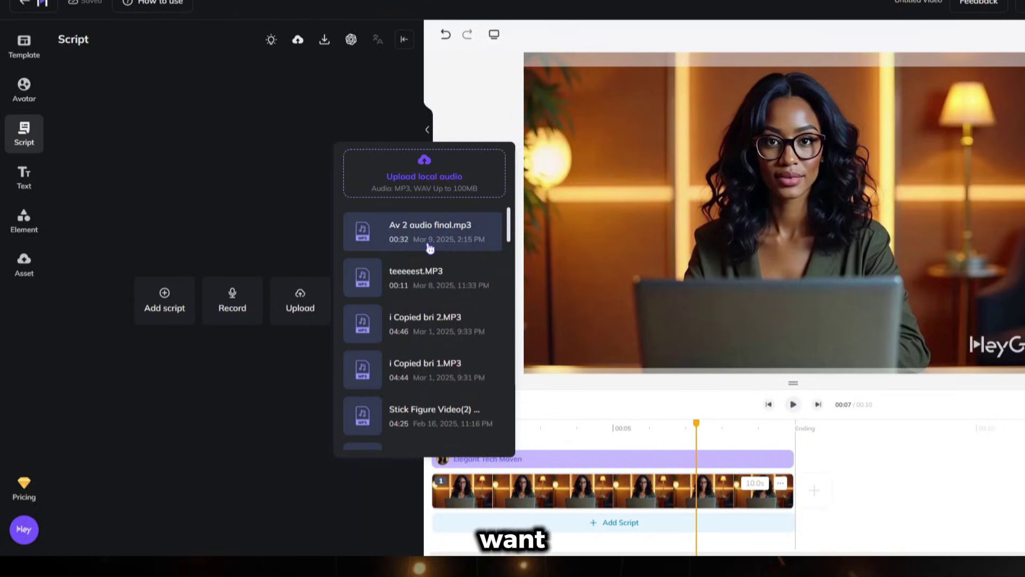
click(422, 232)
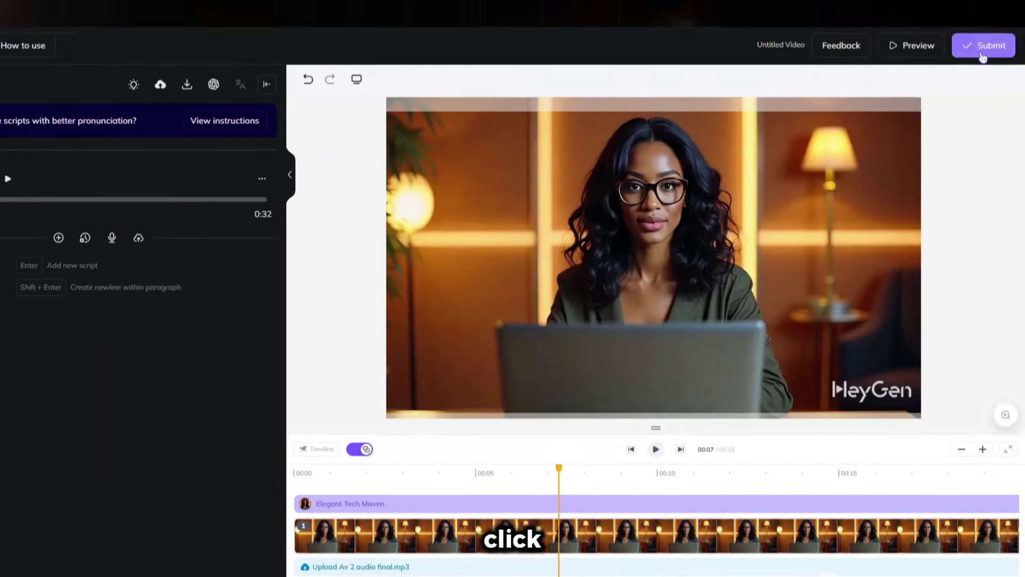
click(983, 56)
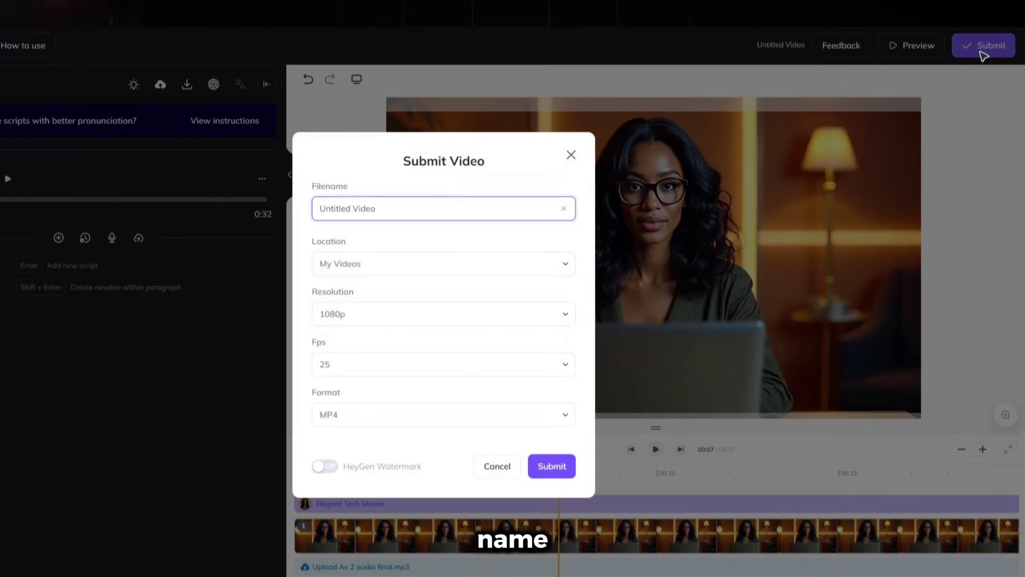
Step: Rename the video file to 'E t4' and submit it
key(ctrl+a)
text(E t4)
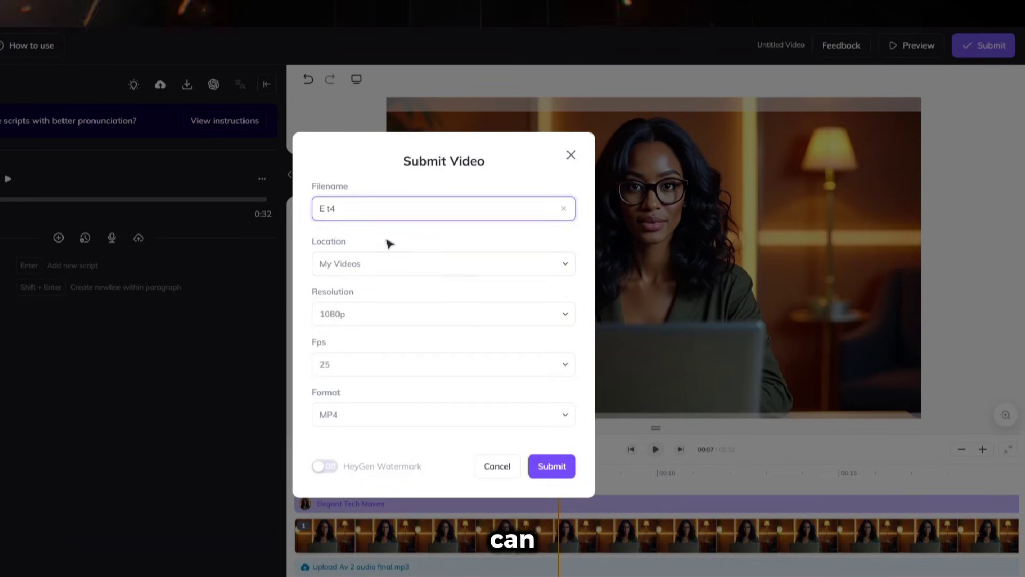
click(550, 466)
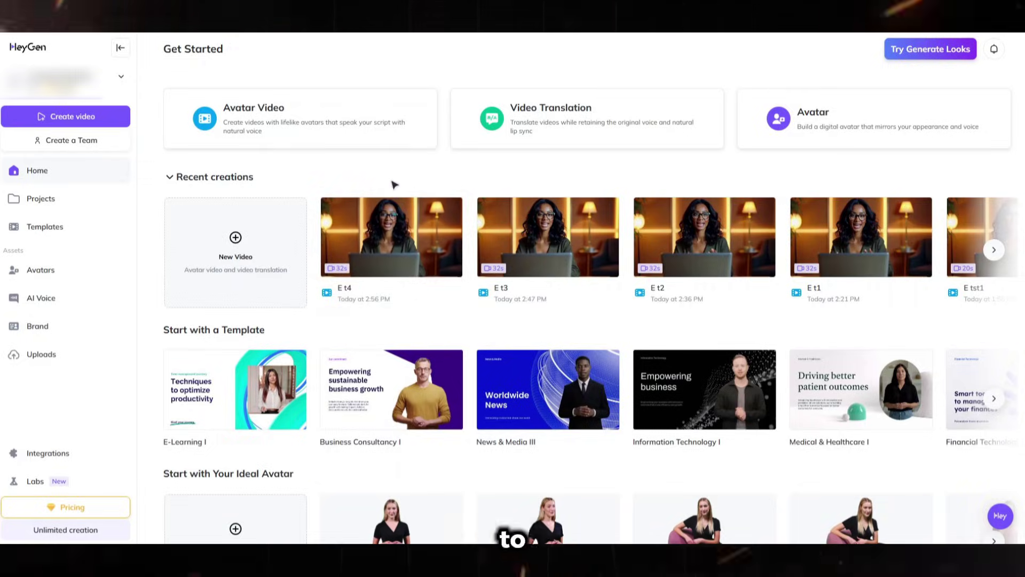
Step: Open the 32s E t4 video from Recent creations on the Home page
click(392, 237)
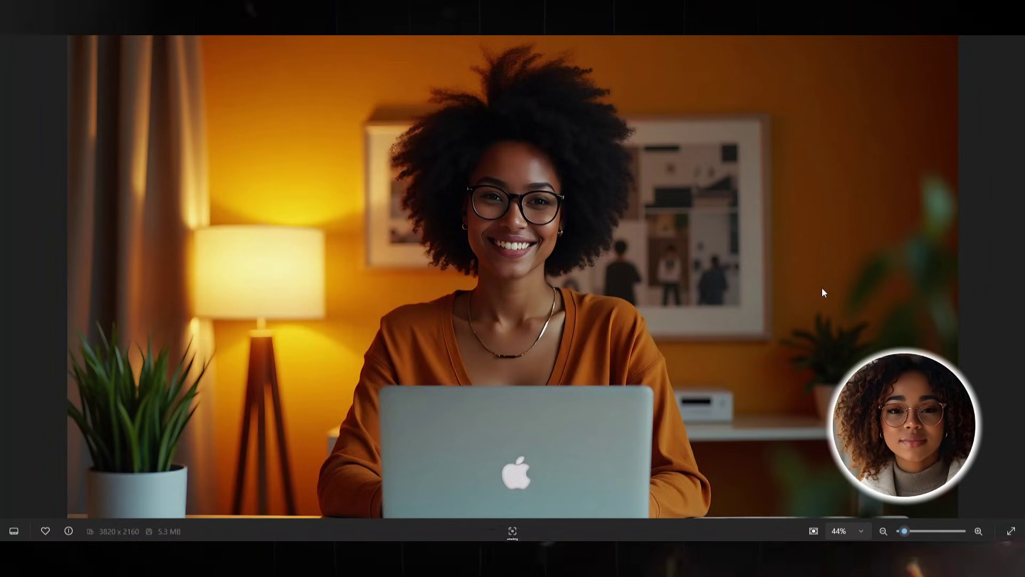
Step: Step forward and back through the 3820 x 2160 upscaled avatar portraits in Photos
key(Right)
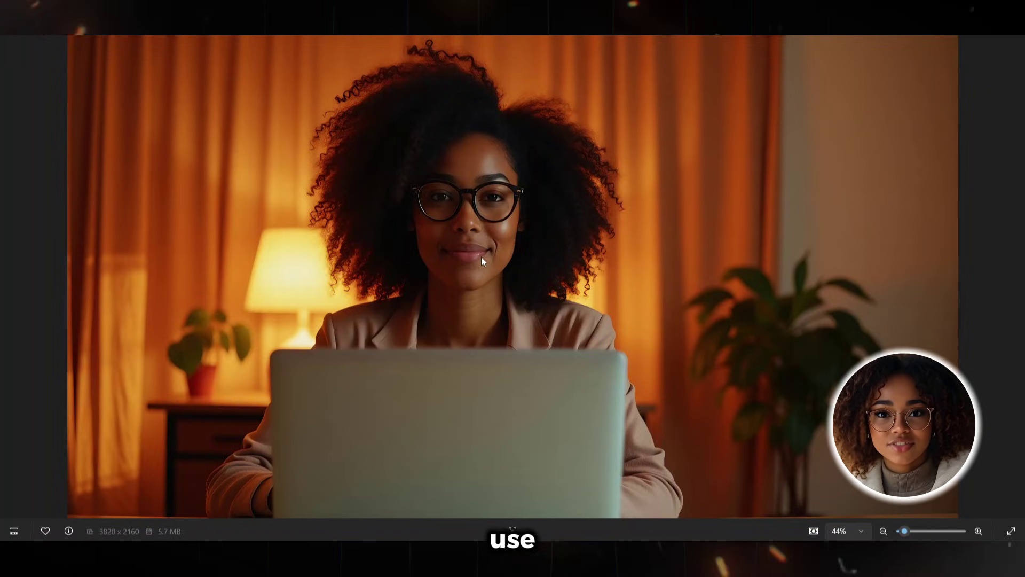
click(10, 272)
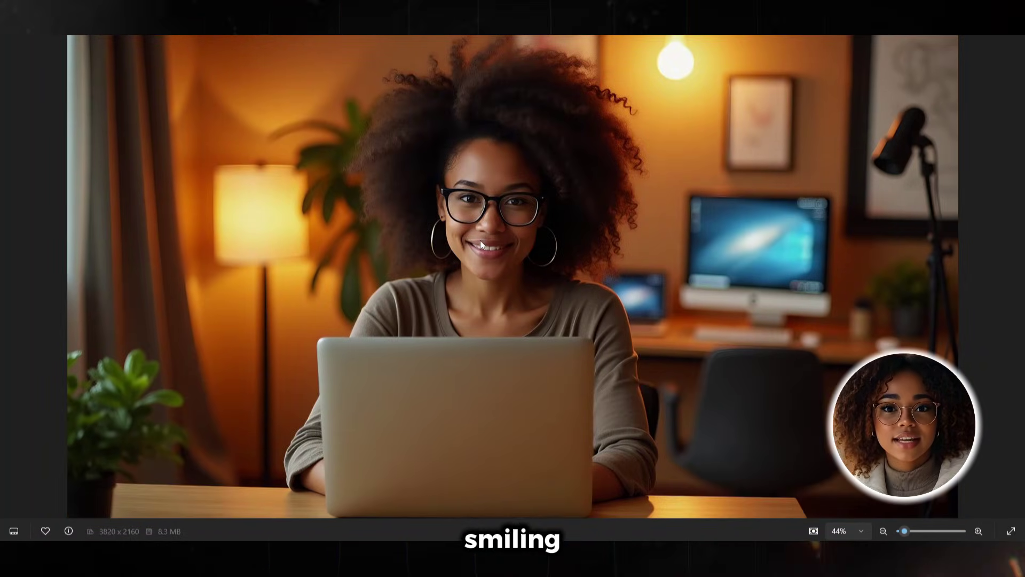
click(8, 274)
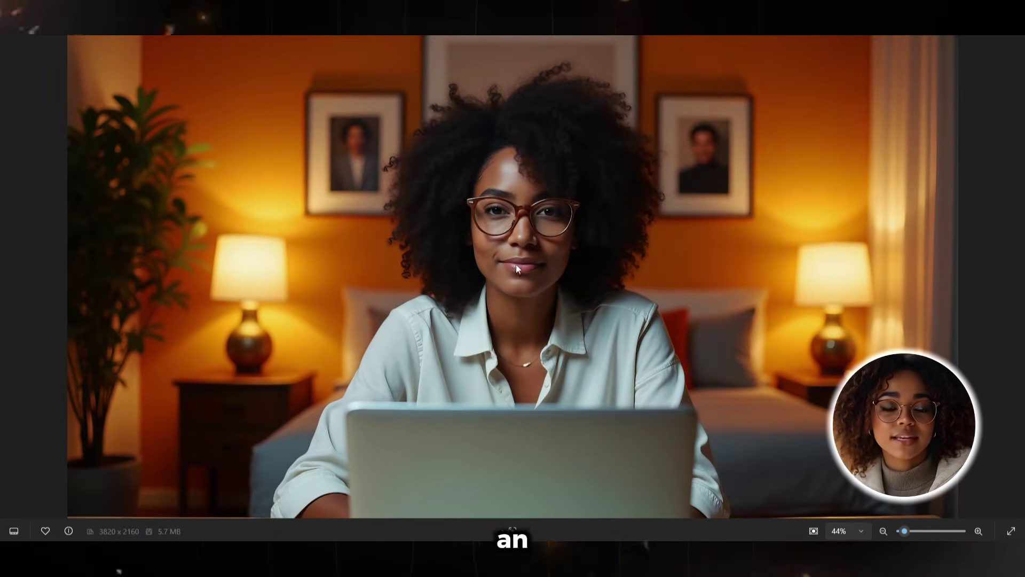
click(1015, 268)
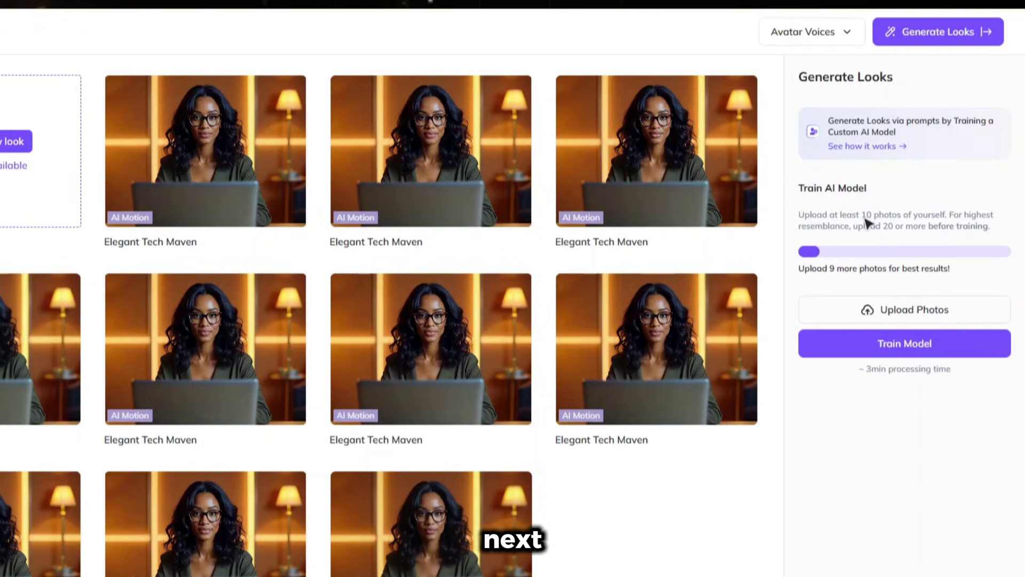
Step: From Train Model, choose Upload more photos and upload an avatar photo
click(904, 343)
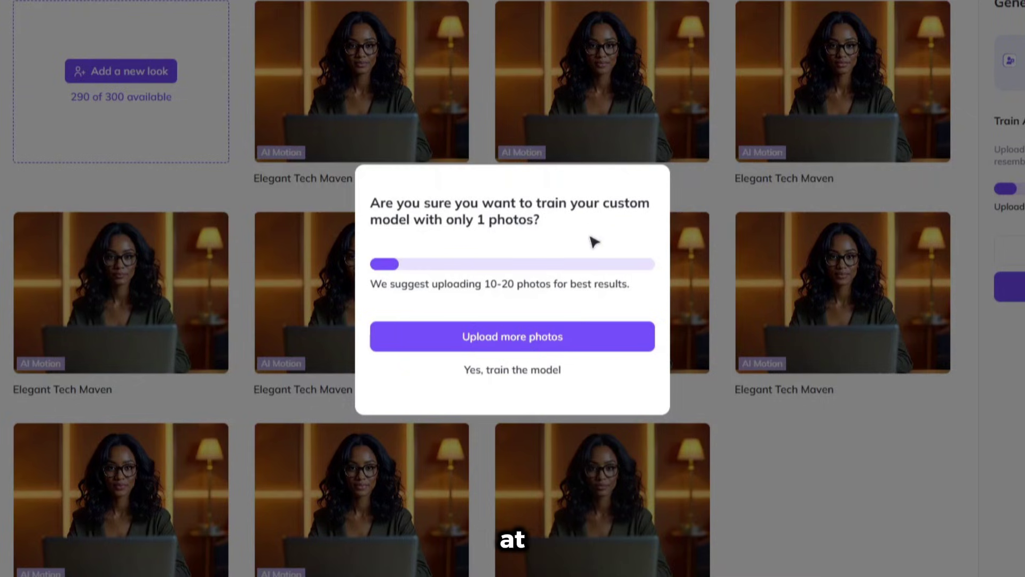
click(450, 336)
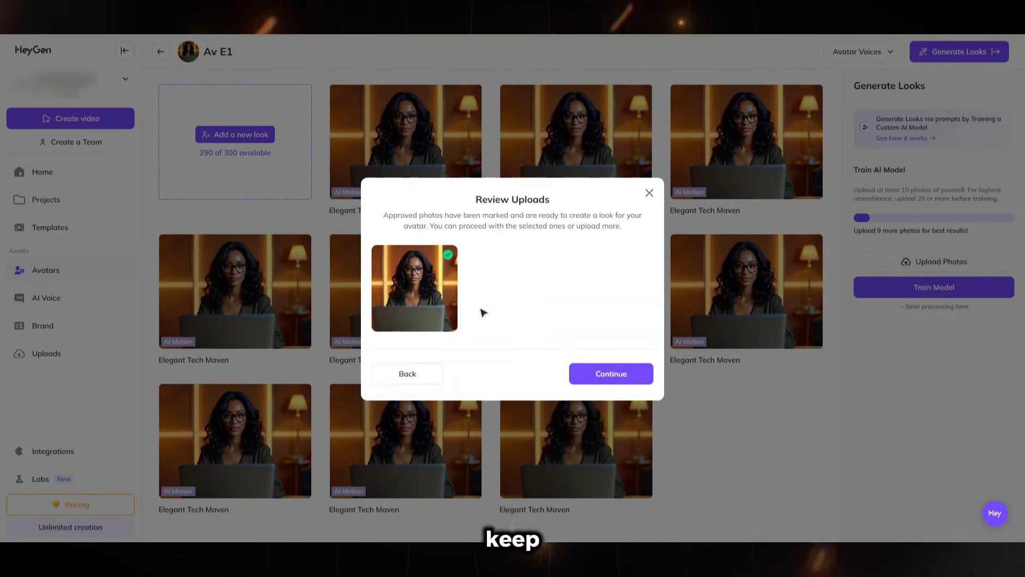
click(611, 373)
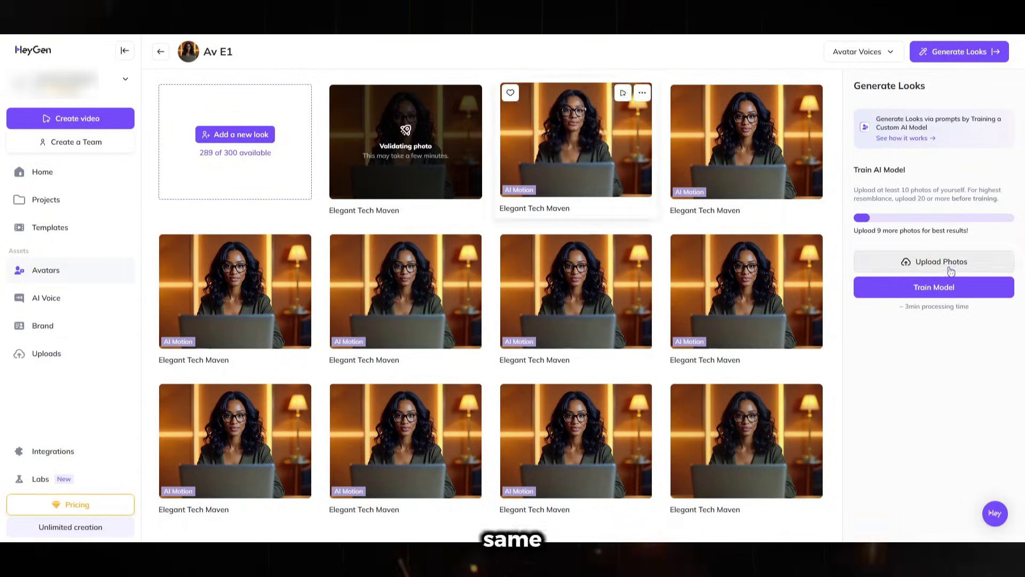
Step: Upload several more Av E1 photos until the model is ready, then start training
click(904, 261)
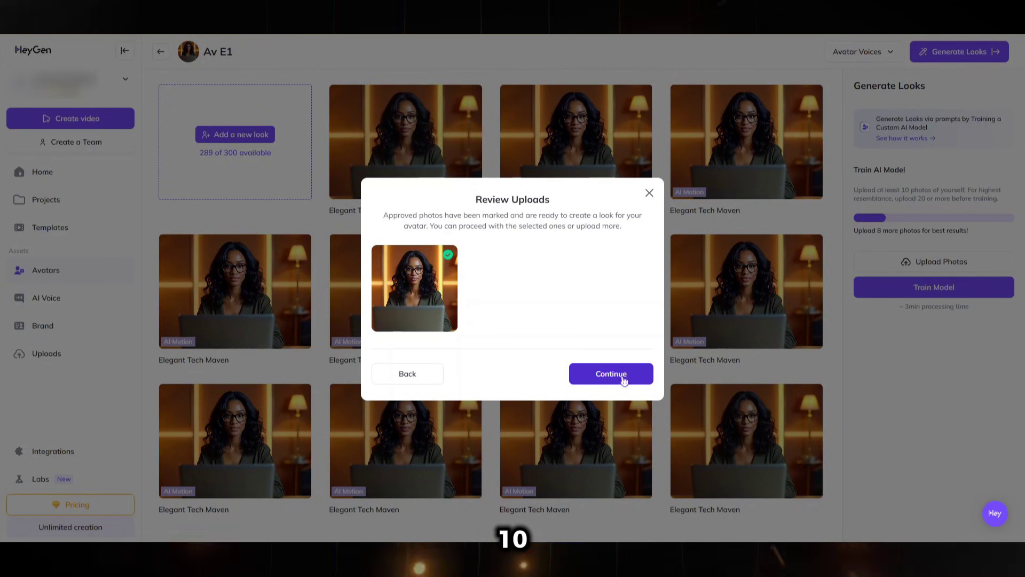
click(623, 378)
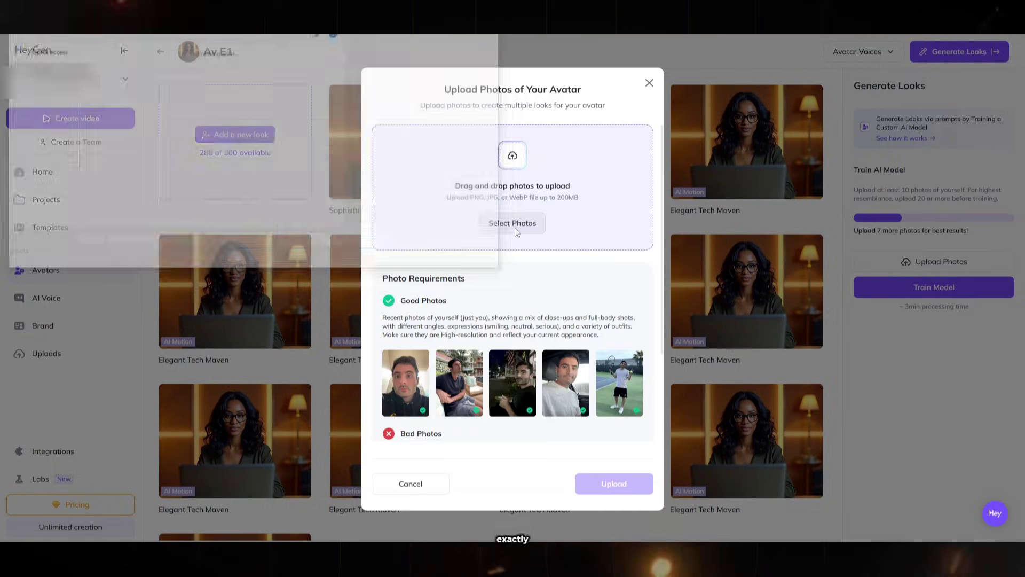
click(513, 223)
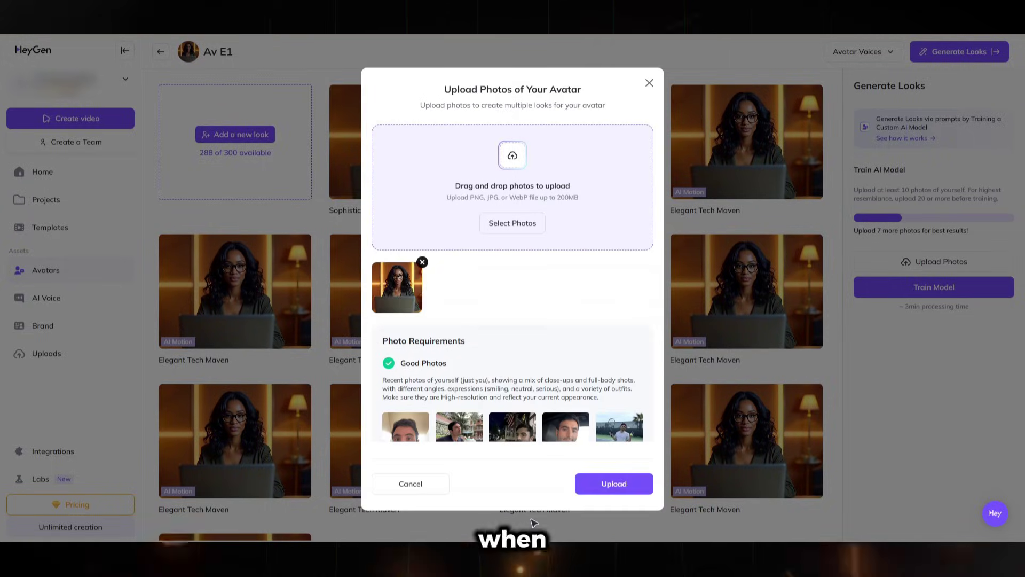
click(612, 483)
click(611, 373)
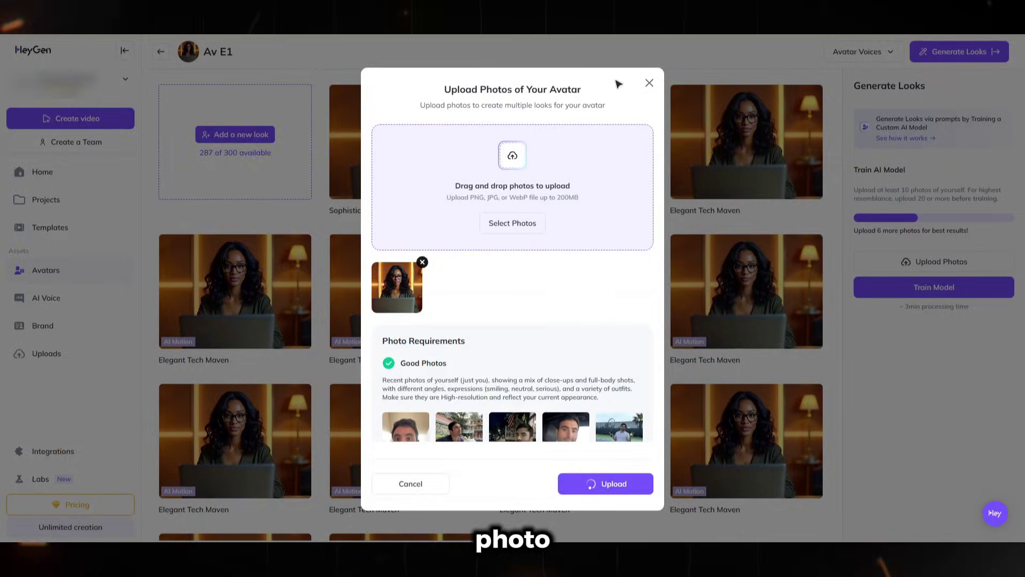
click(604, 483)
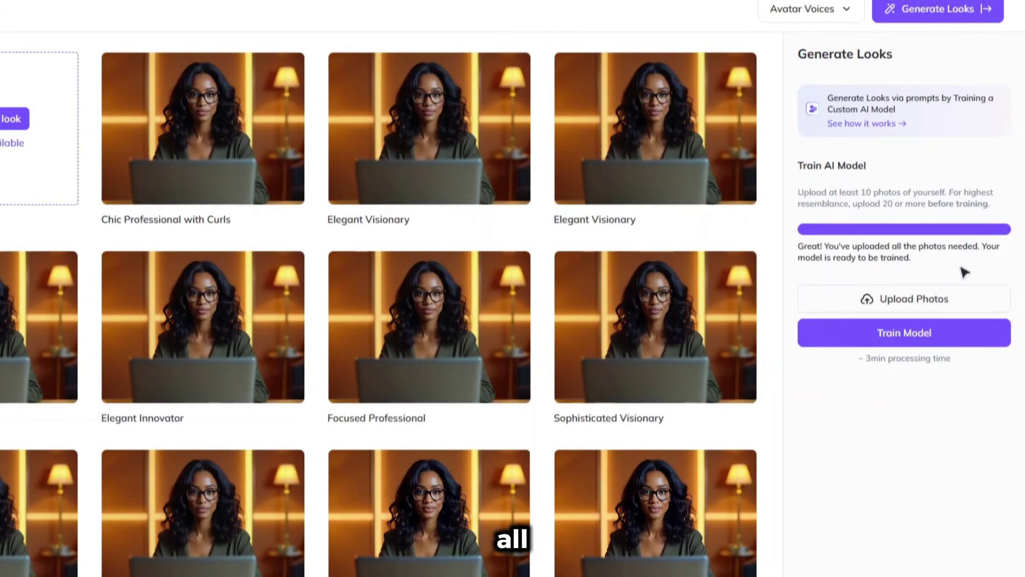
click(908, 336)
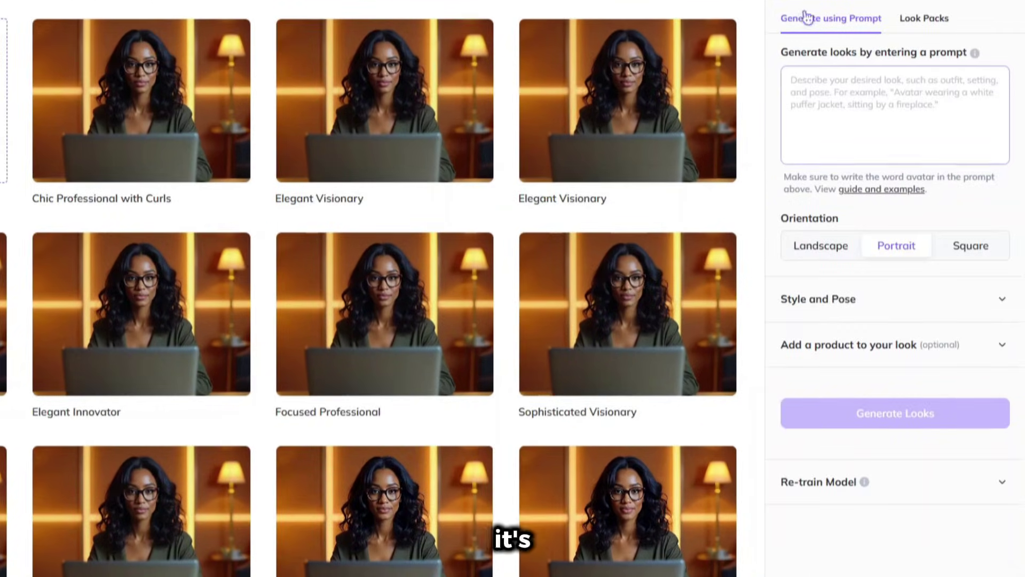
Step: Generate landscape looks from the prompt 'Avatar wearing a white puffer jacket, sitting in the same environment'
click(914, 85)
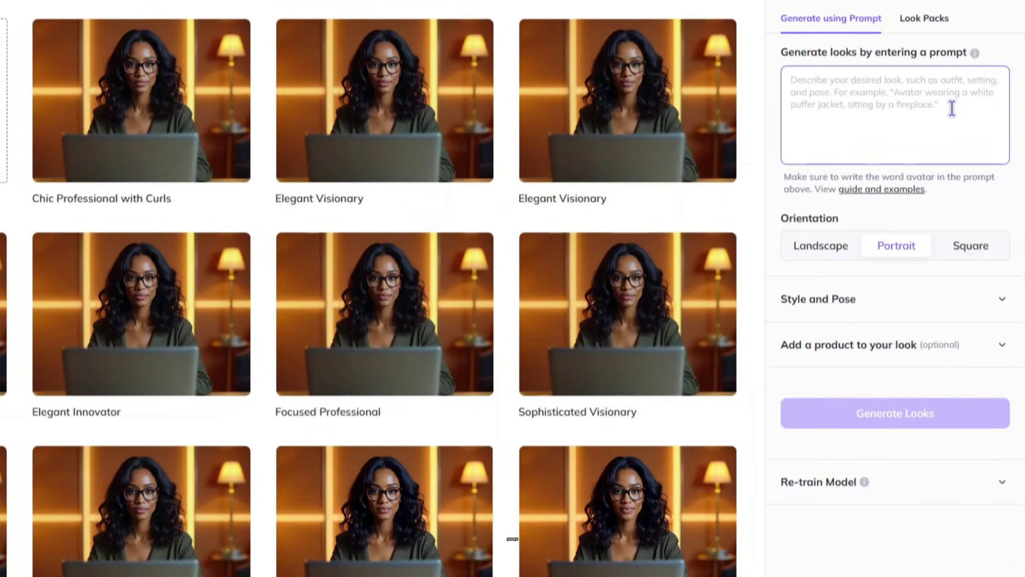
text(Avatar wearing a white puffer jack)
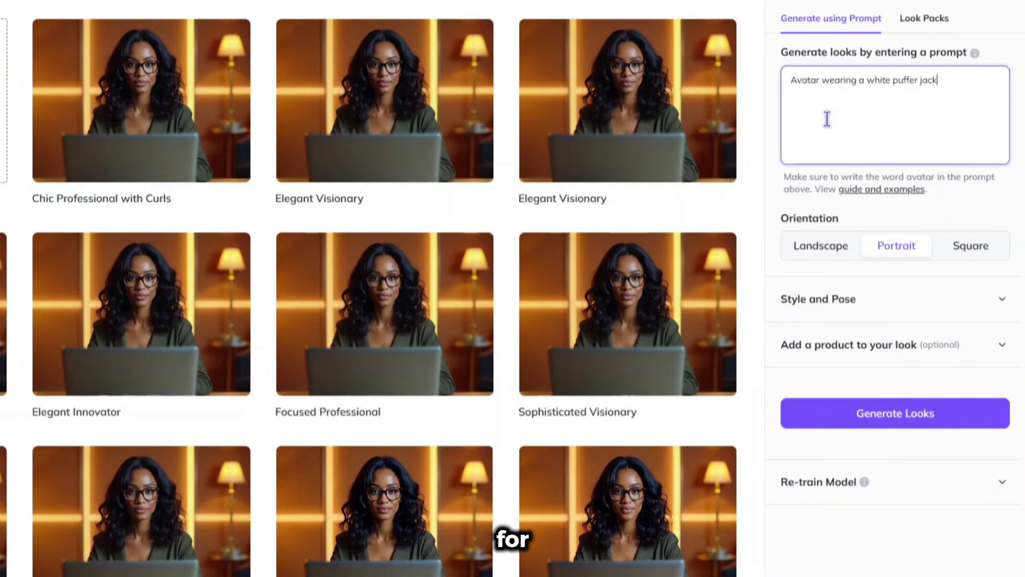
text(et, sitting in the same environment)
click(1009, 217)
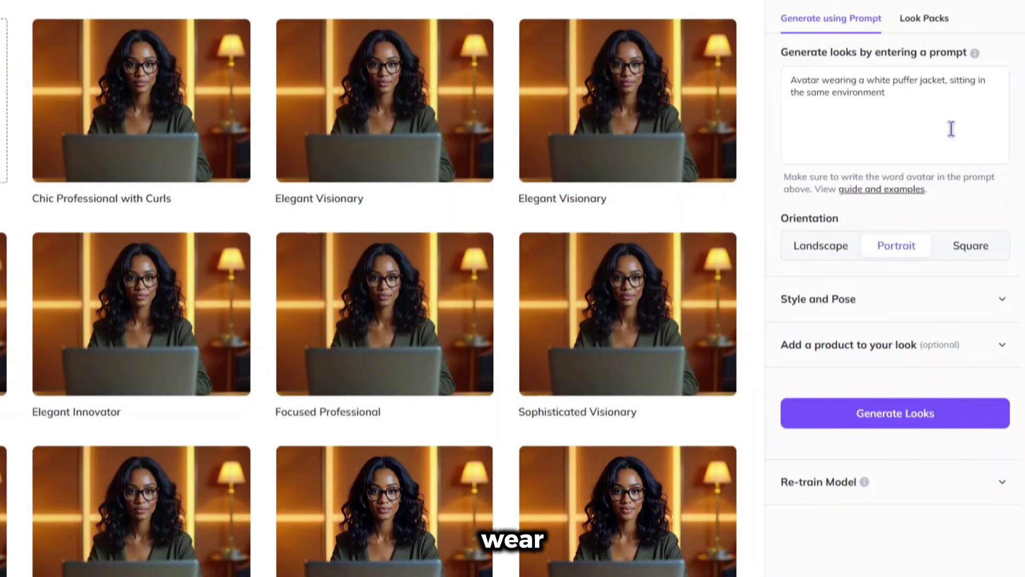
click(829, 248)
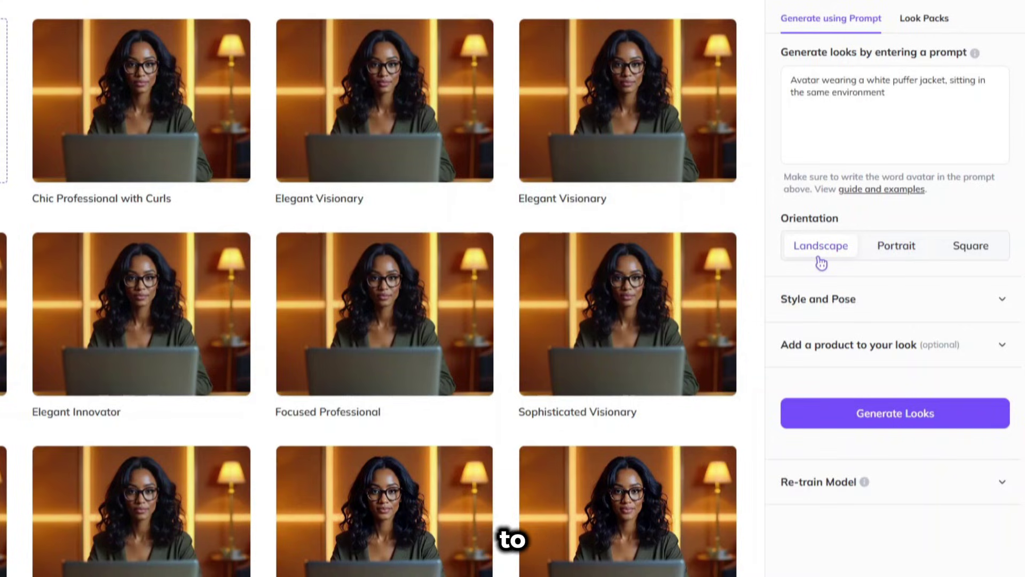
click(1002, 299)
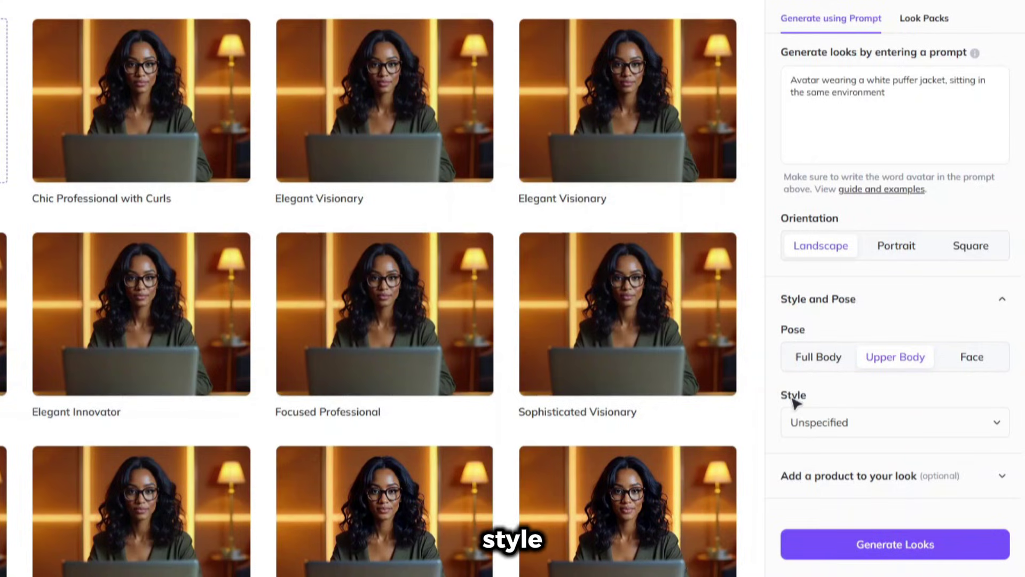
scroll(888, 543, down, 2)
click(888, 543)
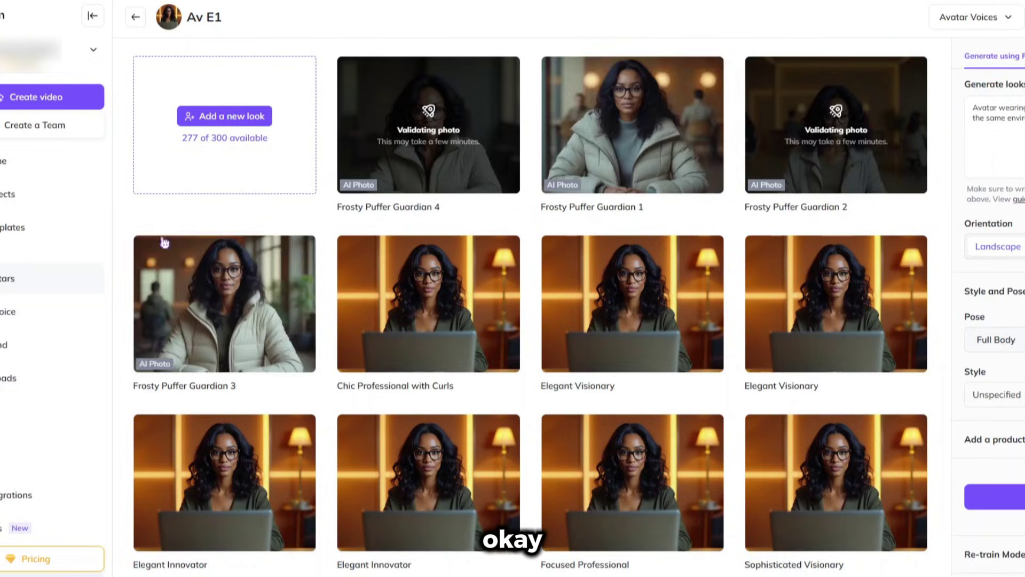
Step: Preview Frosty Puffer Guardian 3 and 2, then step through Guardians 1 and 4
click(253, 326)
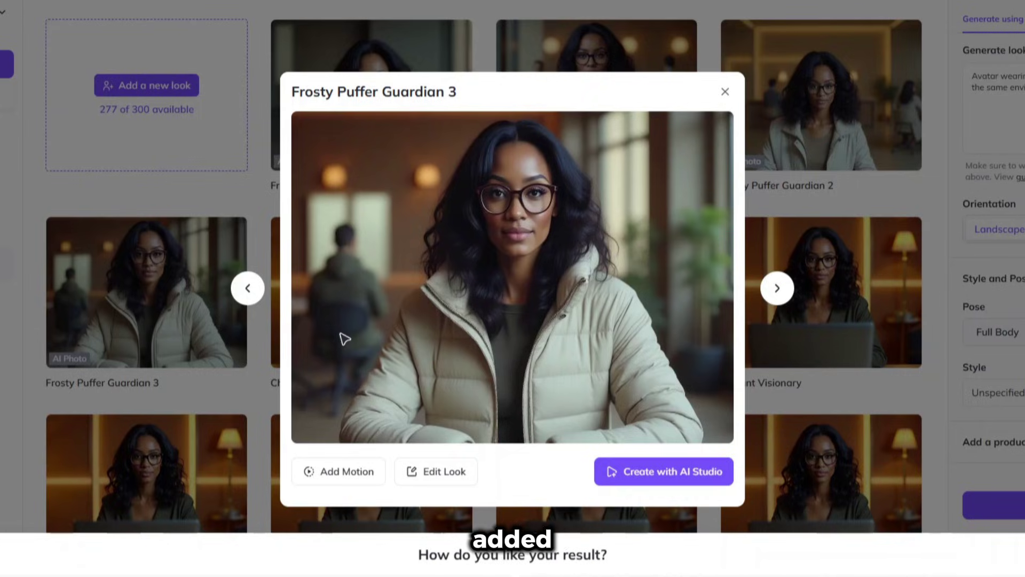
click(846, 104)
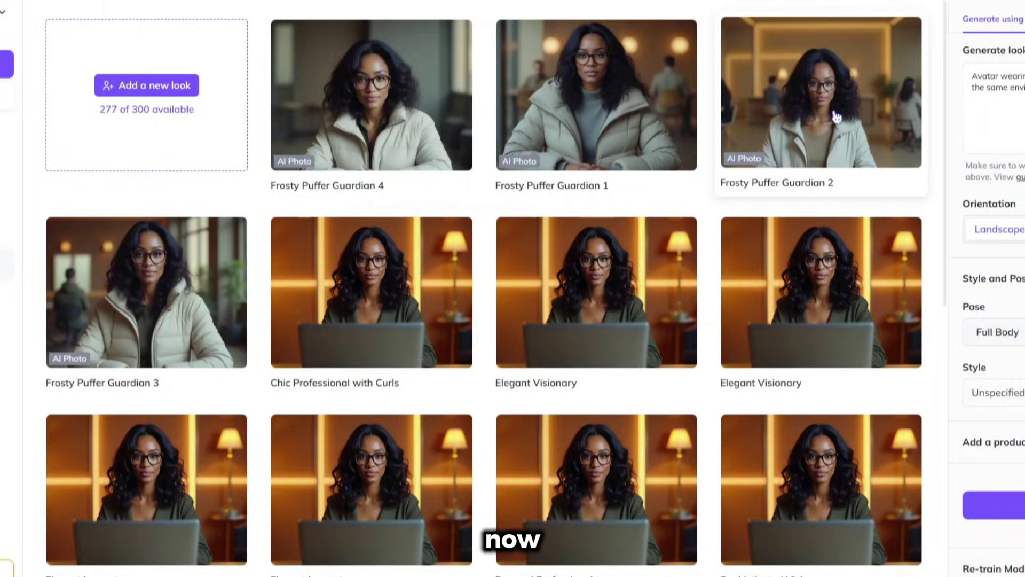
click(841, 136)
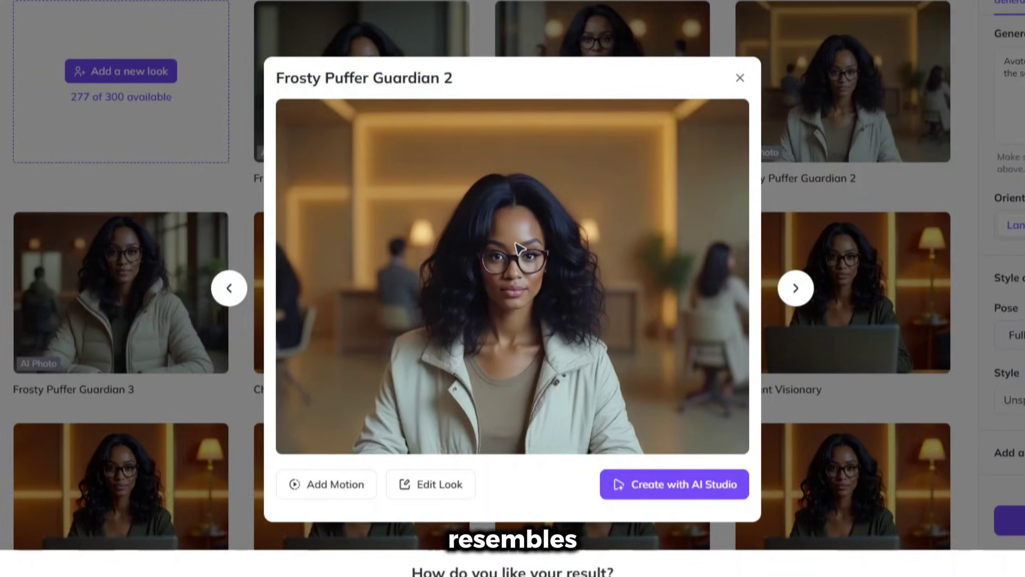
key(Left)
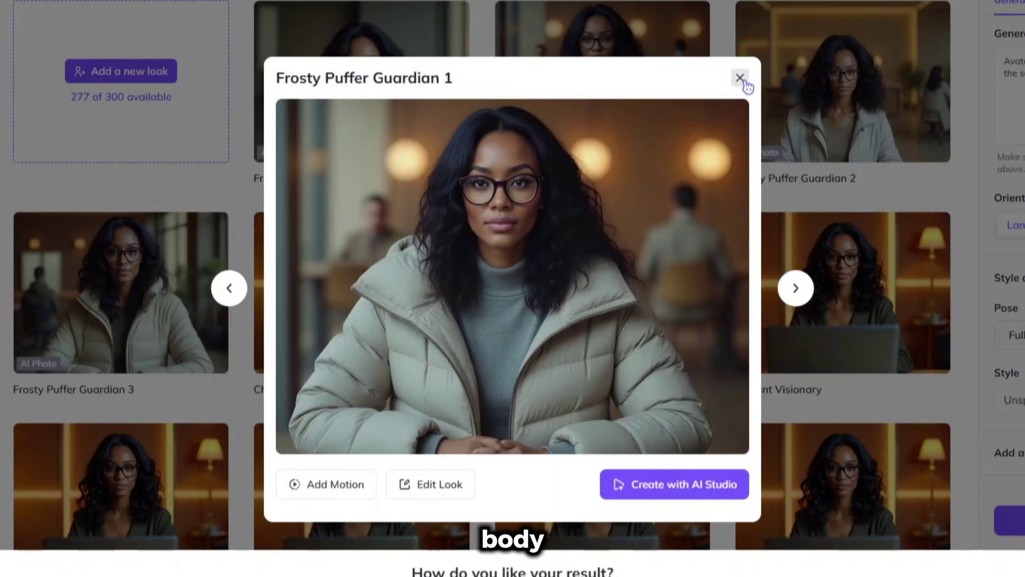
key(Left)
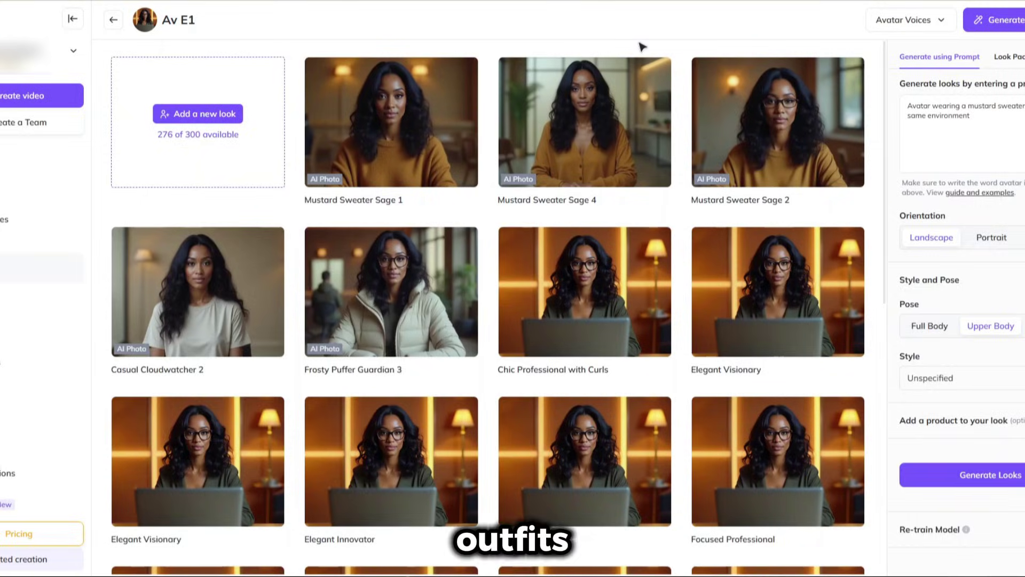
Step: After briefly previewing Mustard Sweater Sage 1, delete Frosty Puffer Guardian 4 and confirm
click(464, 69)
click(454, 216)
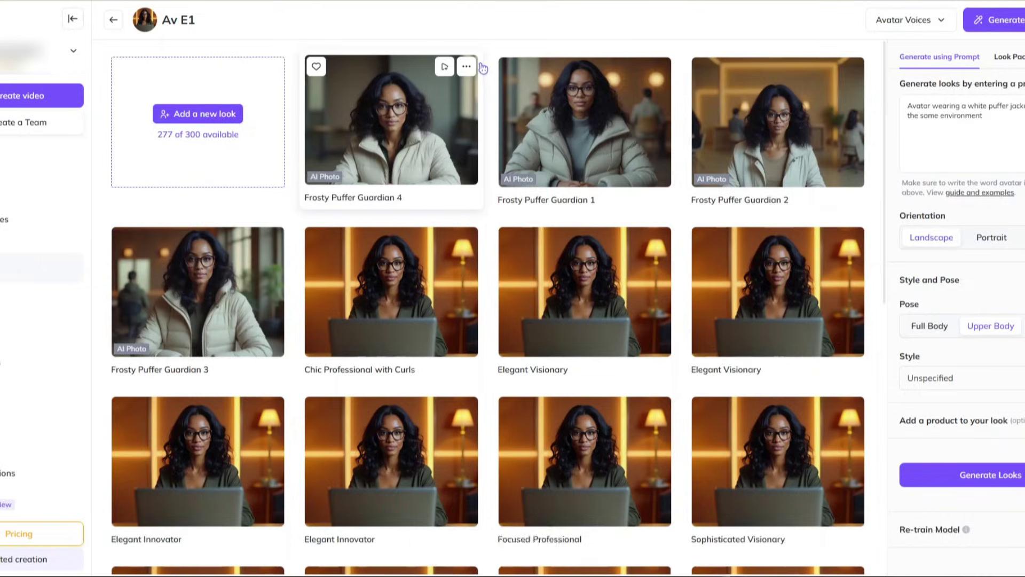
click(464, 66)
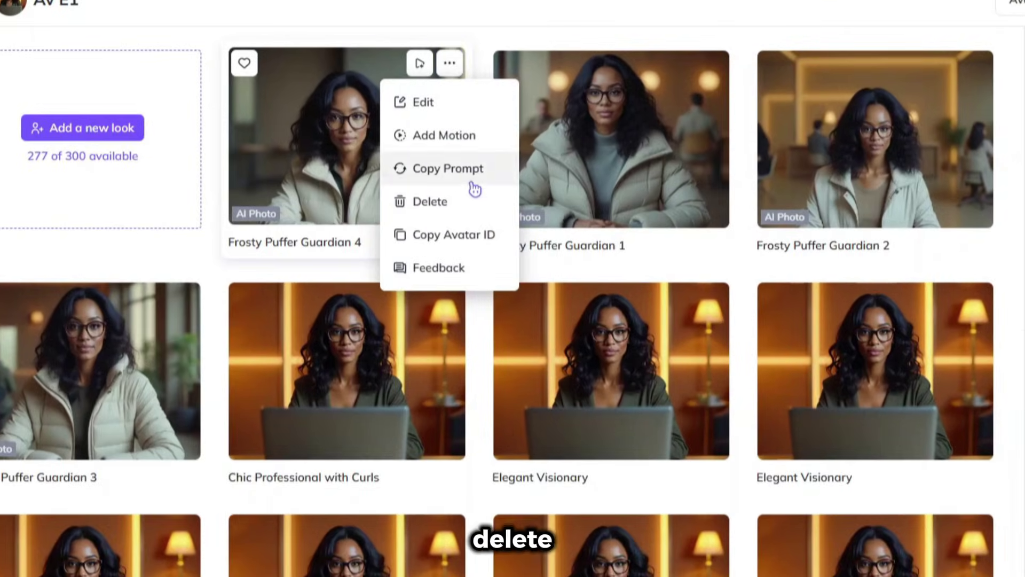
click(430, 203)
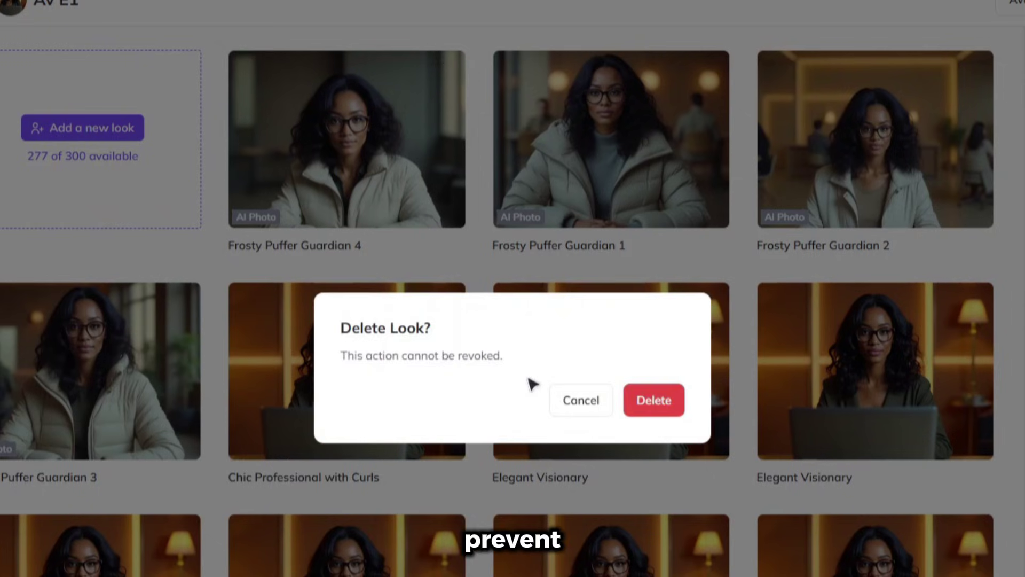
click(646, 415)
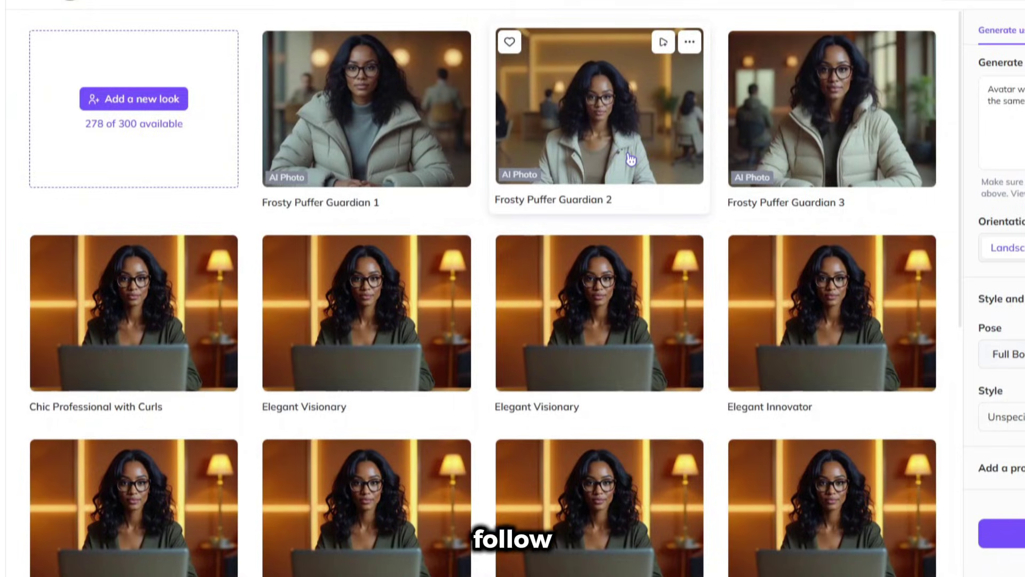
Step: Add Motion to the Mustard Sweater Sage 1 look and play the resulting AI Motion video
click(390, 126)
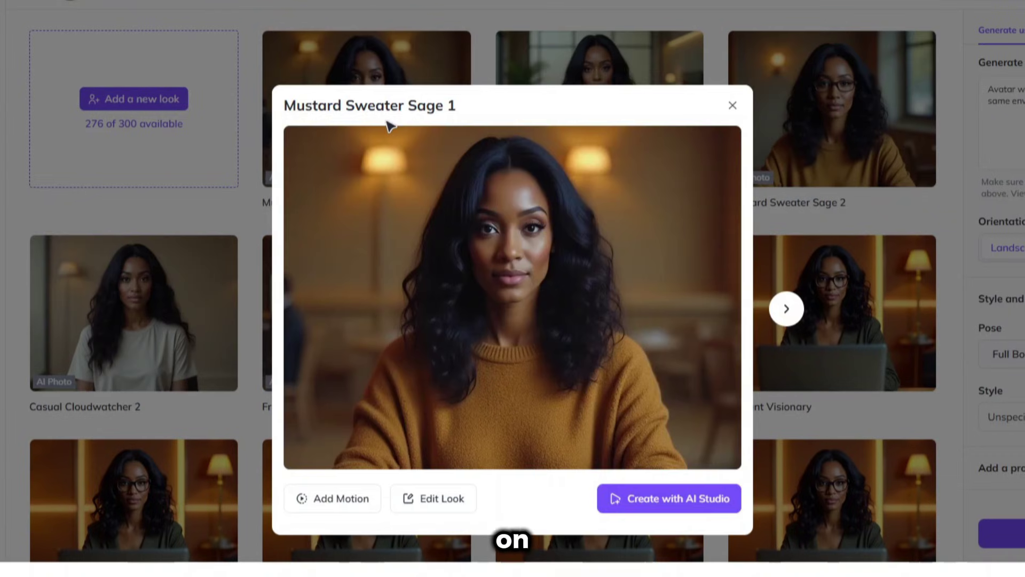
click(344, 508)
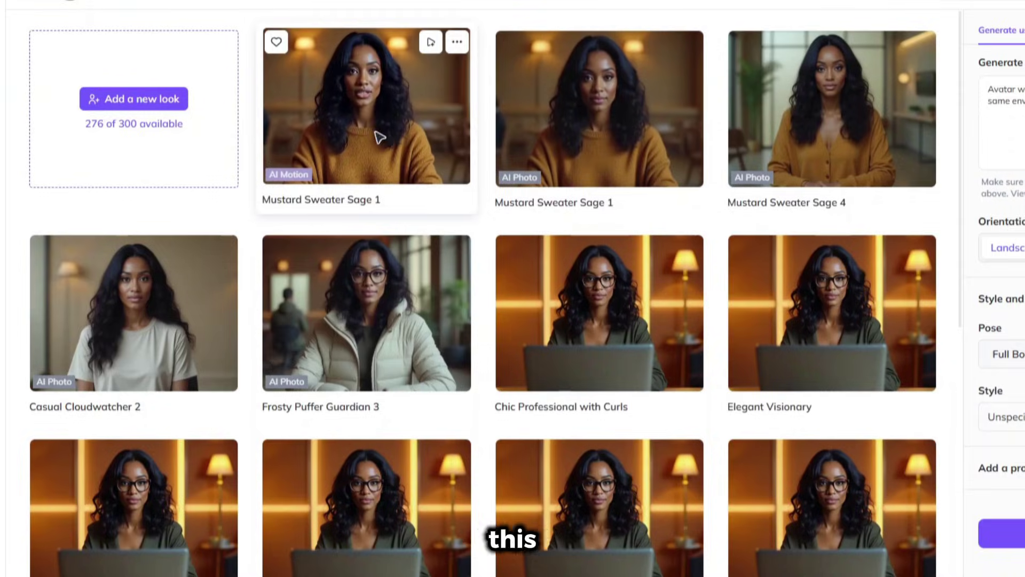
click(380, 137)
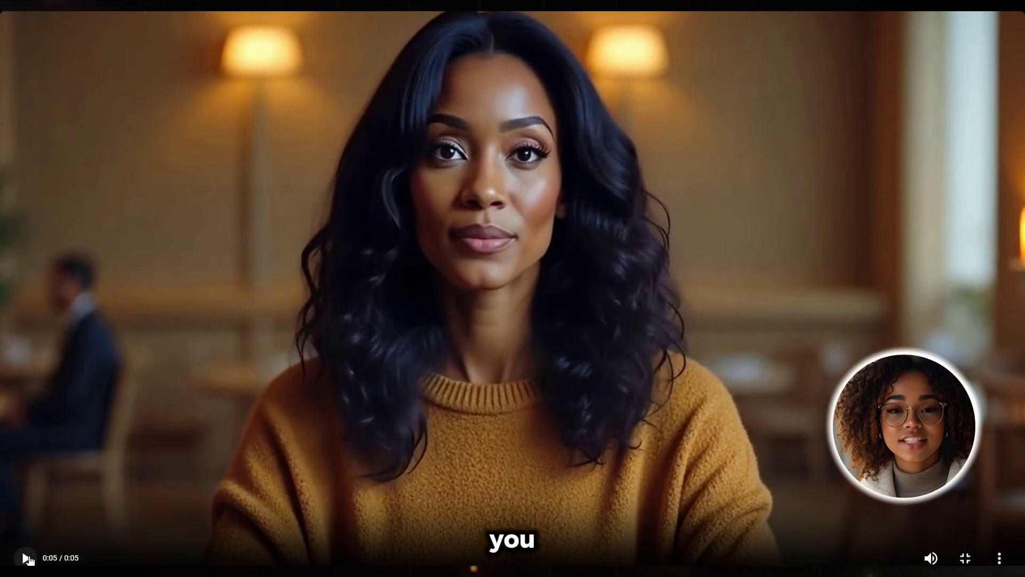
click(25, 558)
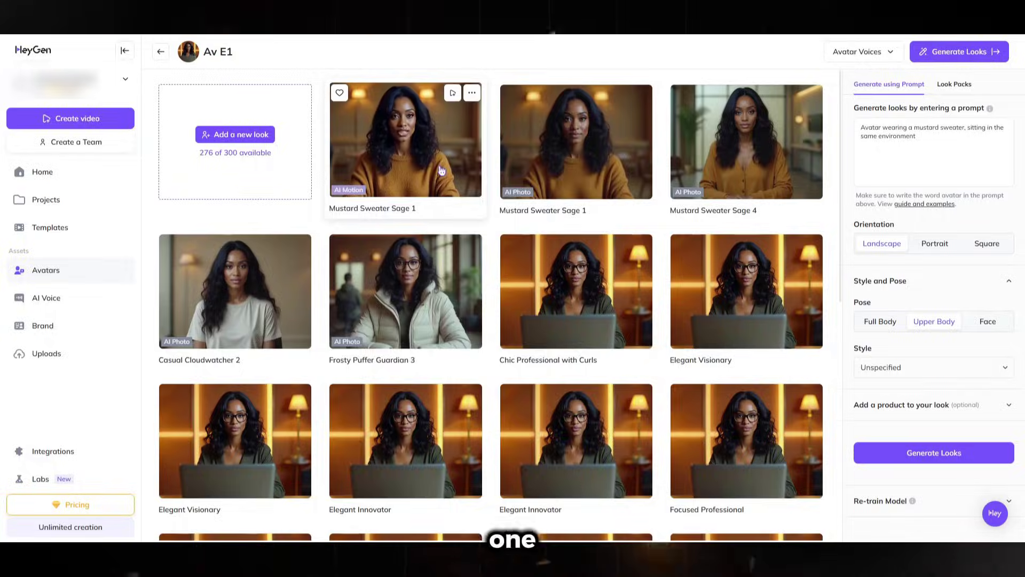
click(405, 160)
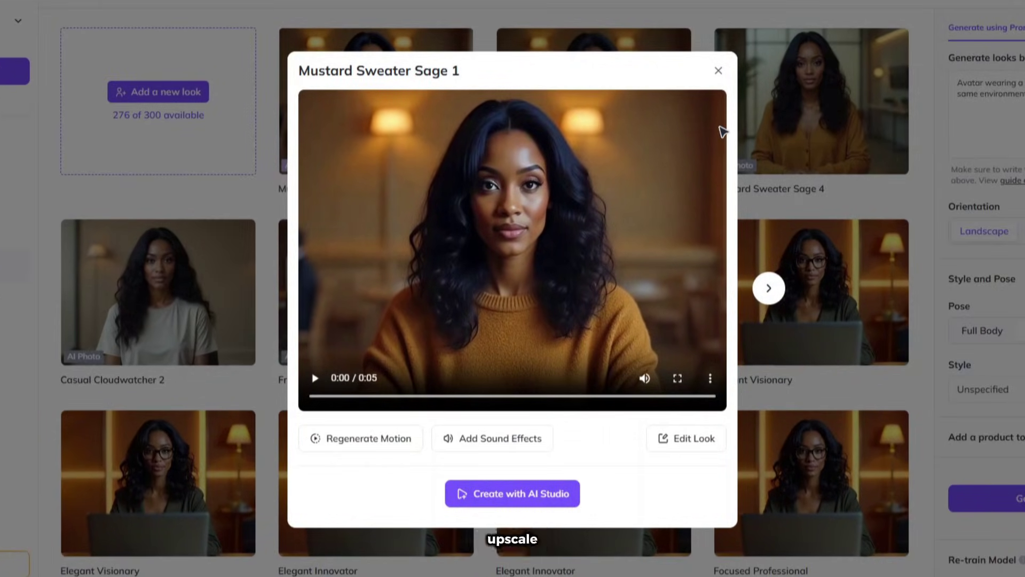
click(718, 71)
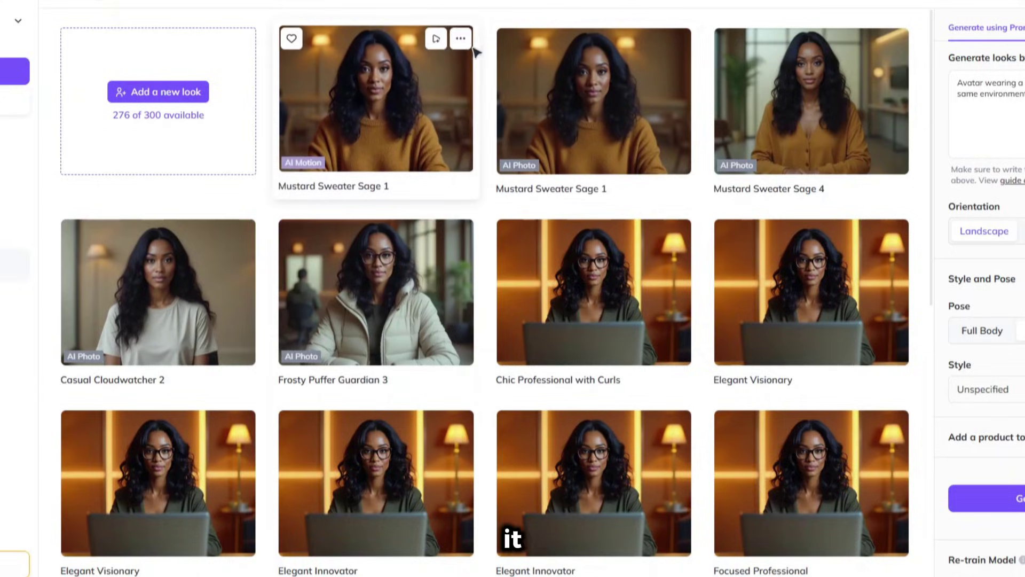
click(461, 41)
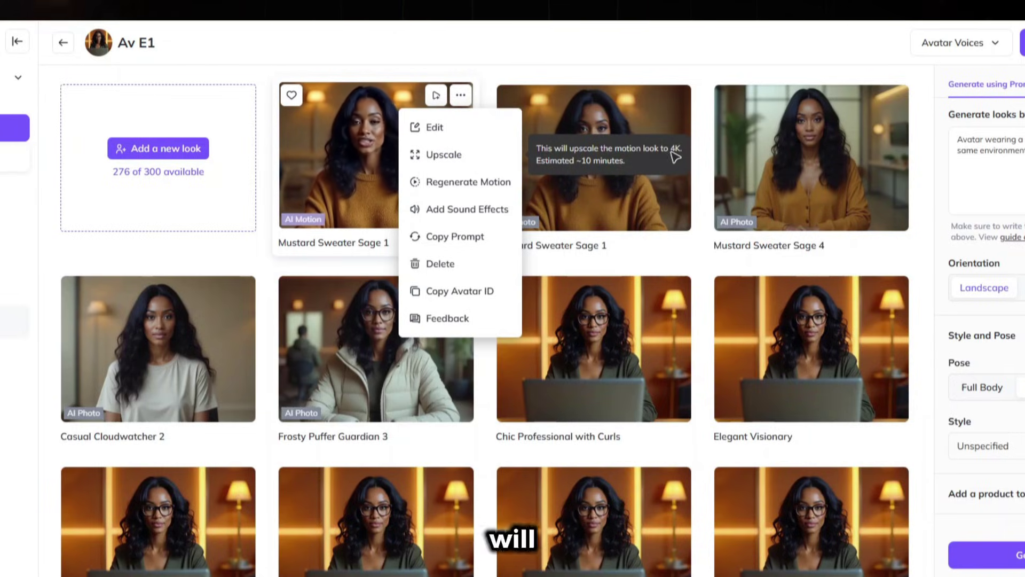
Step: Upscale the Mustard Sweater Sage 1 motion look to 4K, then view the Headshots and Workplace look packs
click(444, 155)
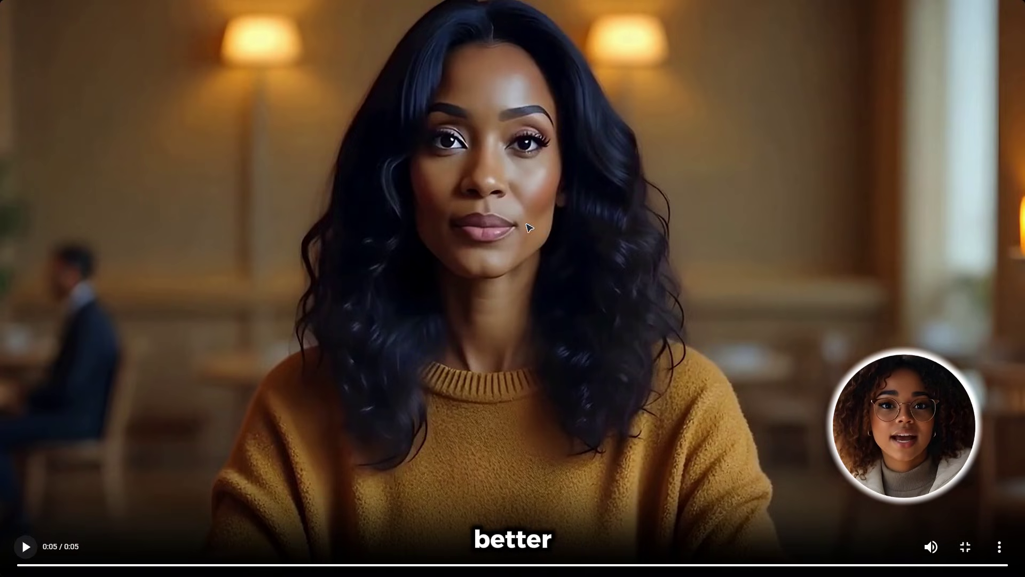
click(396, 310)
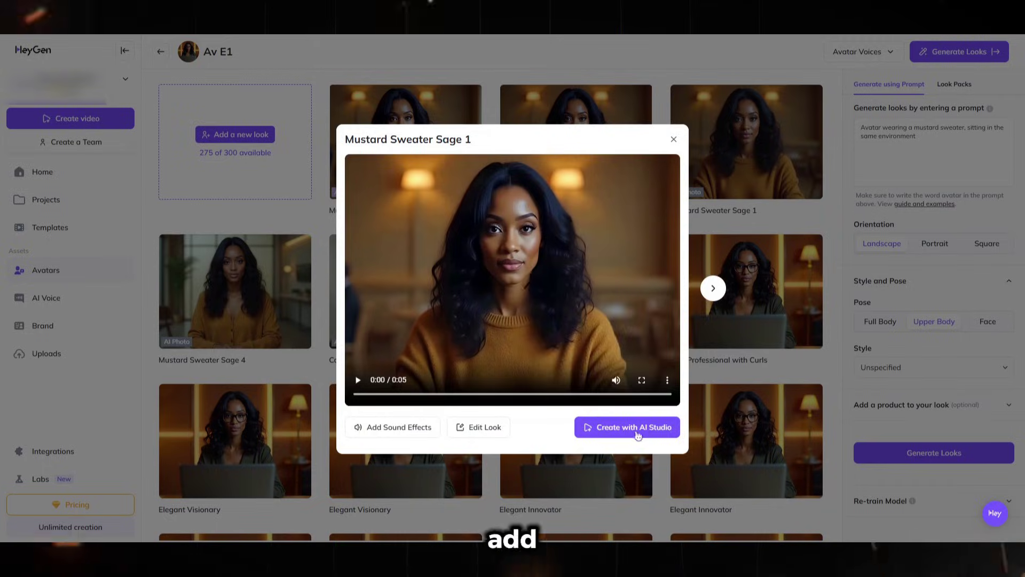
click(636, 427)
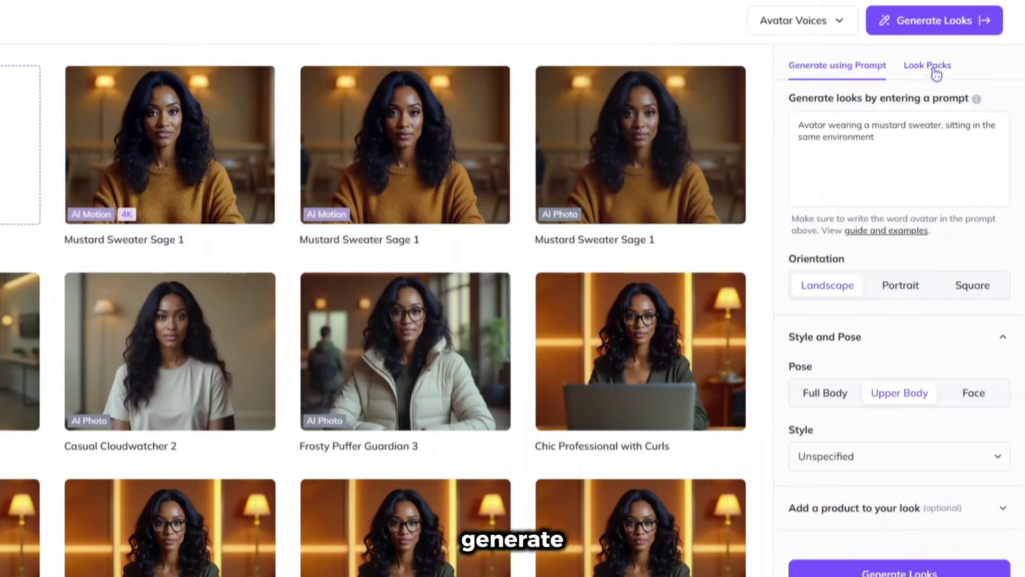
click(936, 74)
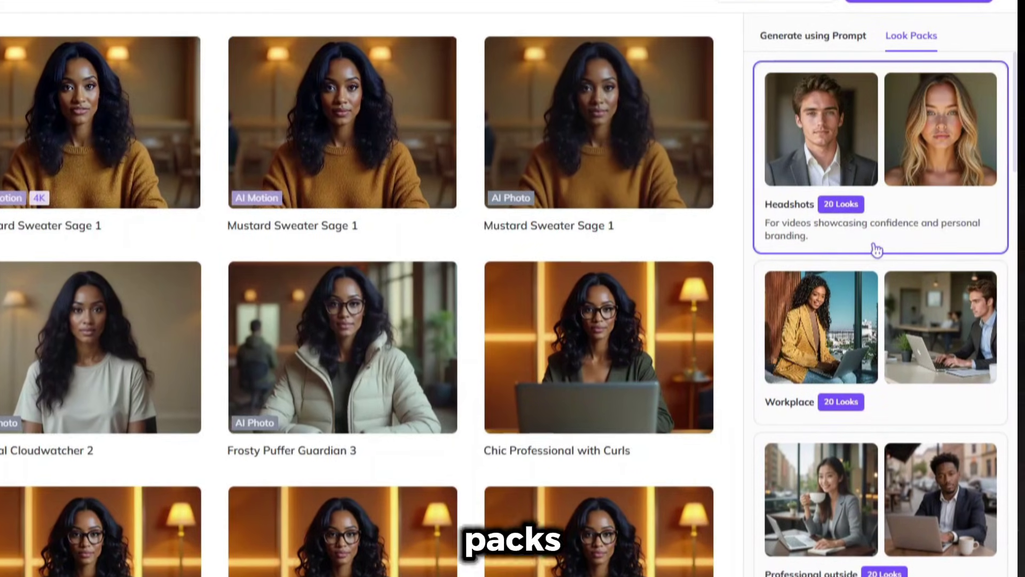
Step: Browse the look packs, then expand Re-train Model, which requires at least 5 new photos
scroll(843, 491, down, 5)
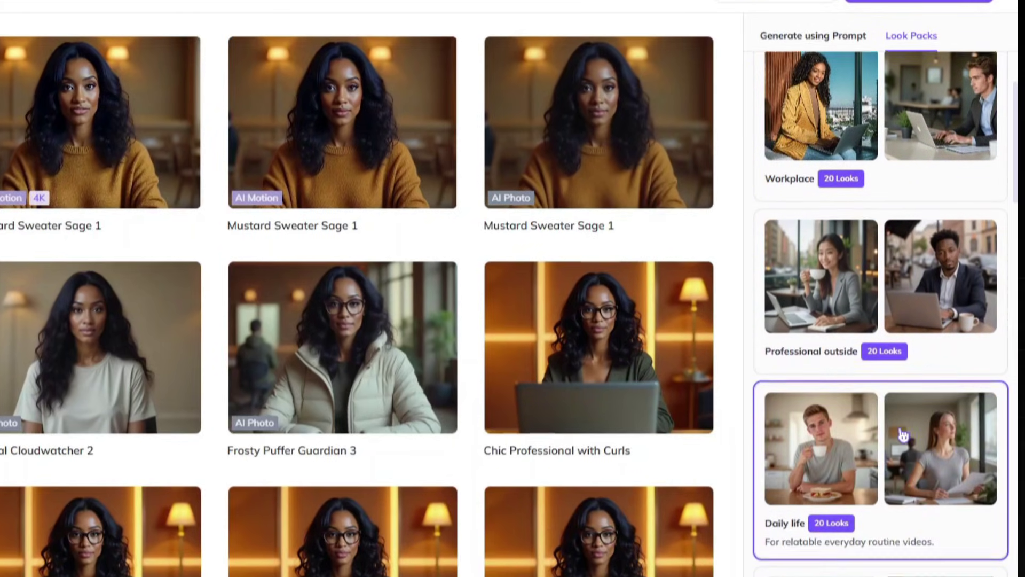
scroll(847, 502, down, 10)
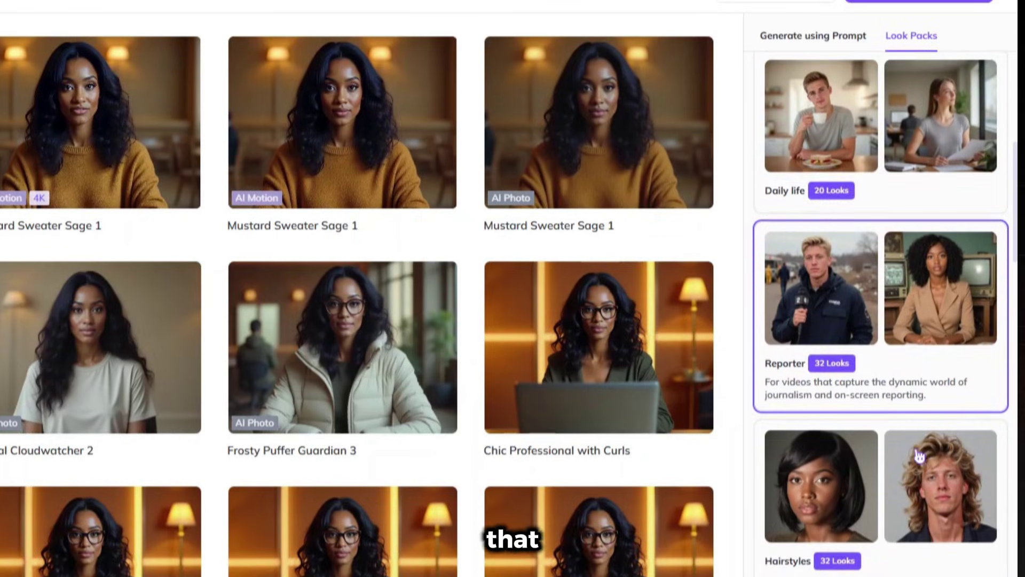
scroll(914, 473, down, 9)
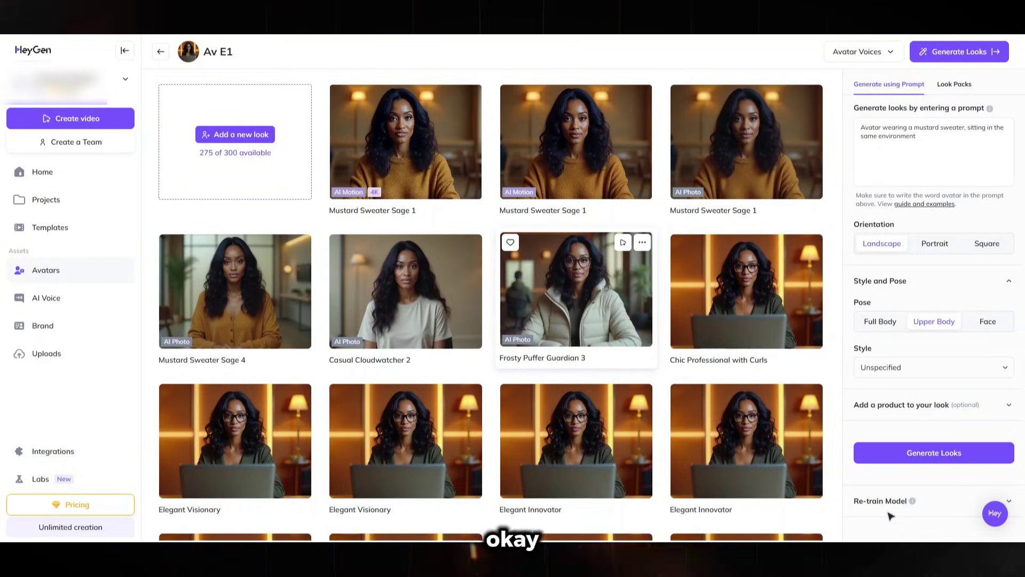
mouse_move(913, 502)
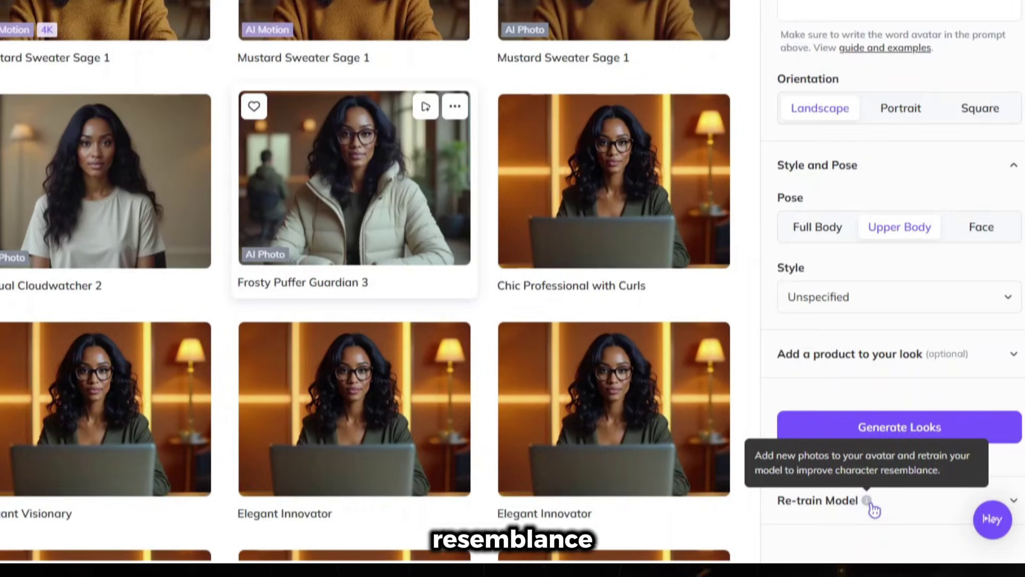
click(870, 502)
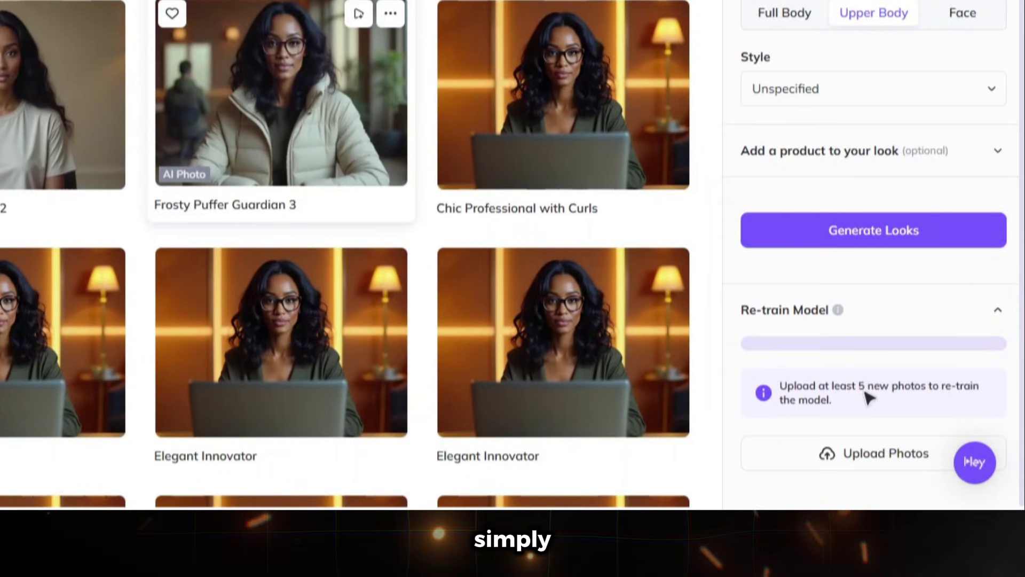